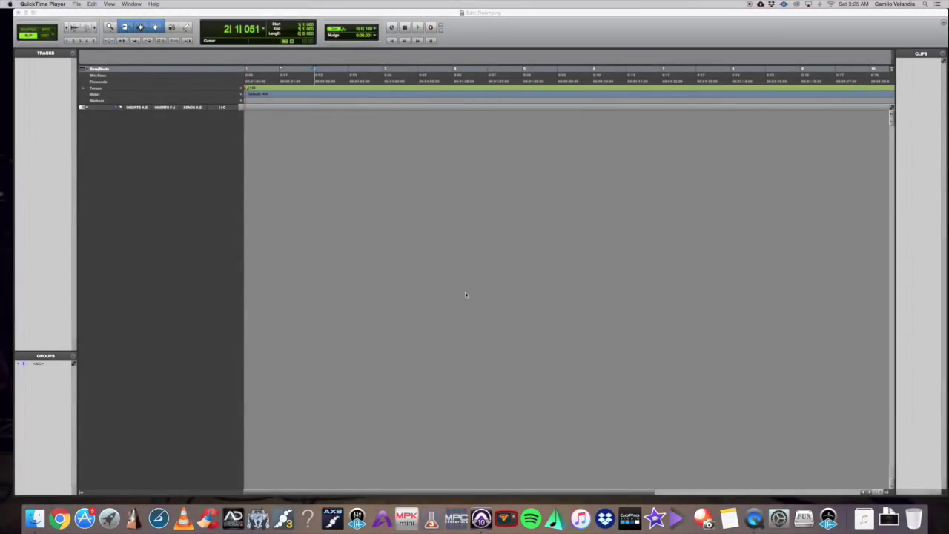
Step: Make Pro Tools active by focusing the empty Reamping session's Edit window
{"action": "left_click", "coordinate": [237, 11]}
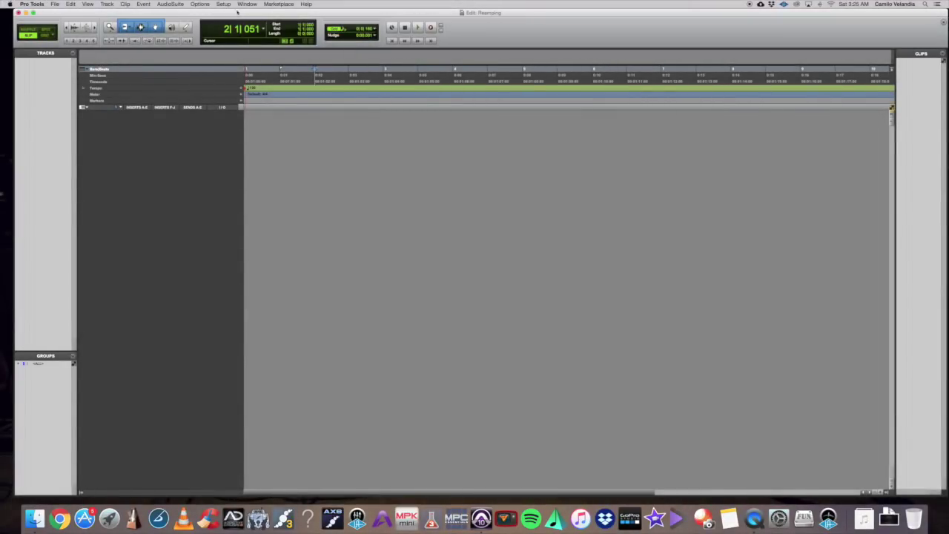
Step: Set the Playback Engine to Axe-Fx III, accepting the session save and reopen
{"action": "left_click", "coordinate": [225, 4]}
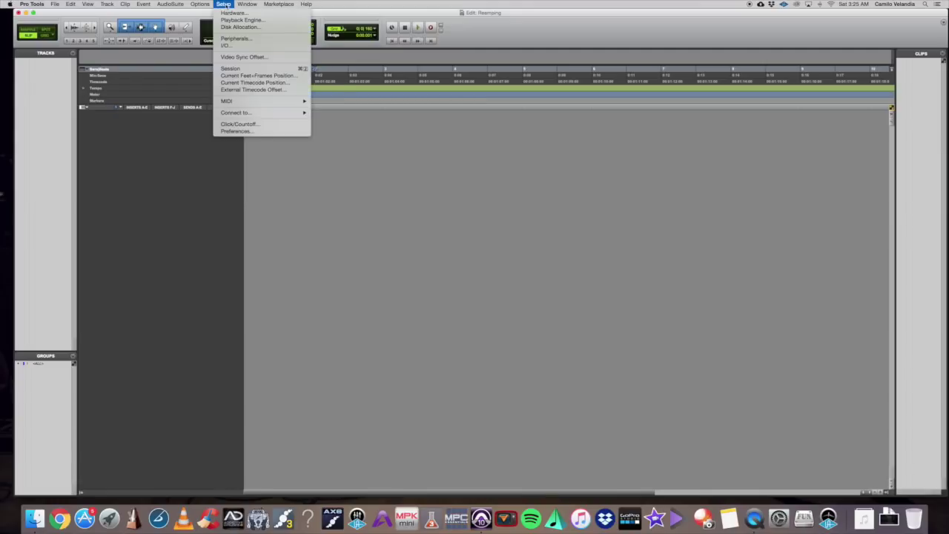
{"action": "left_click", "coordinate": [231, 20]}
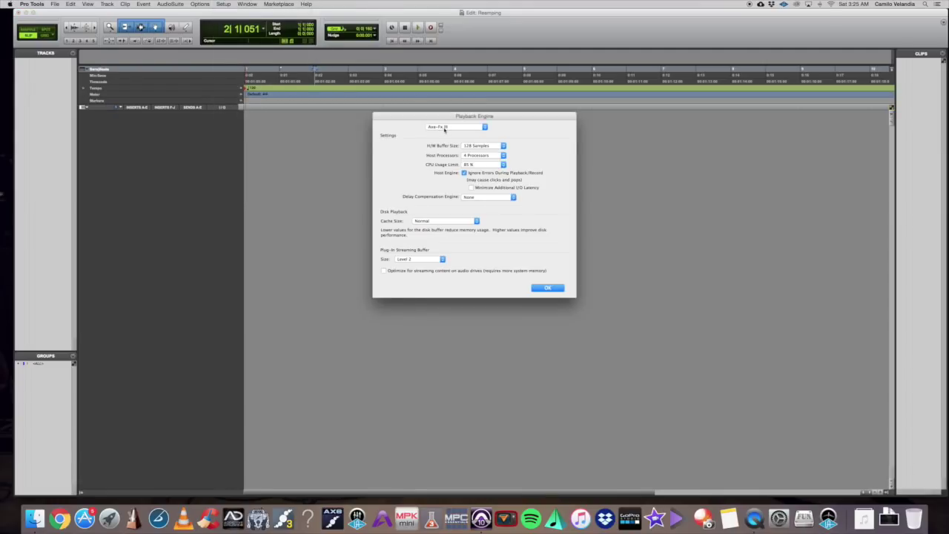
{"action": "left_click", "coordinate": [446, 128]}
{"action": "left_click", "coordinate": [448, 127]}
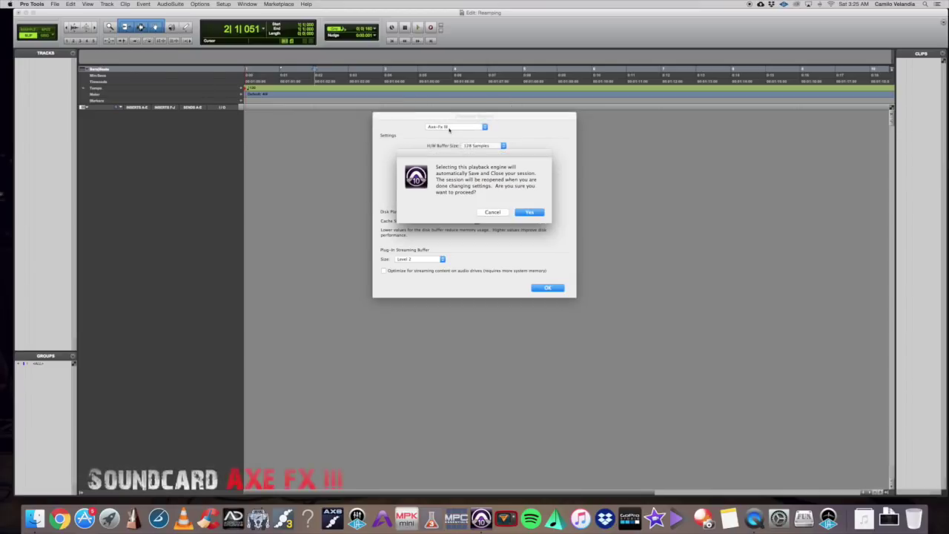
{"action": "left_click", "coordinate": [528, 212]}
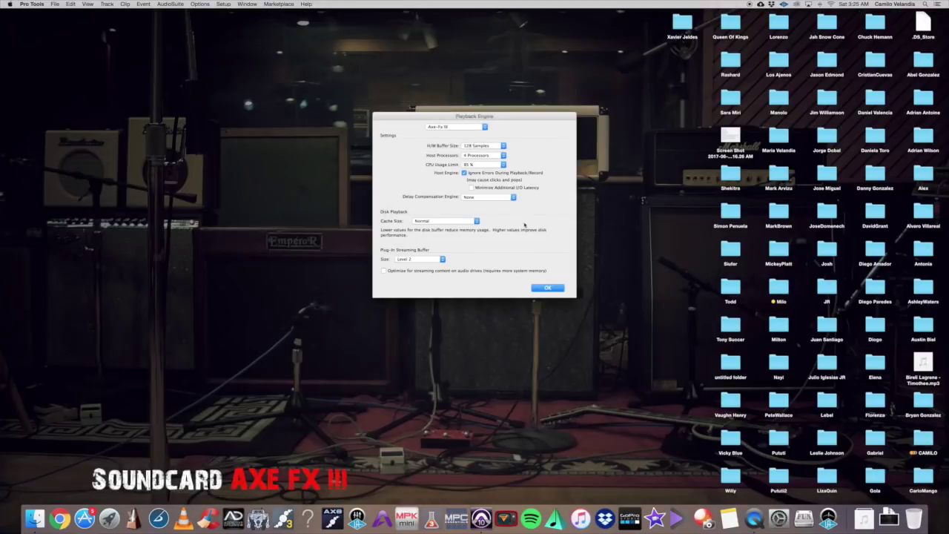
{"action": "left_click", "coordinate": [545, 288]}
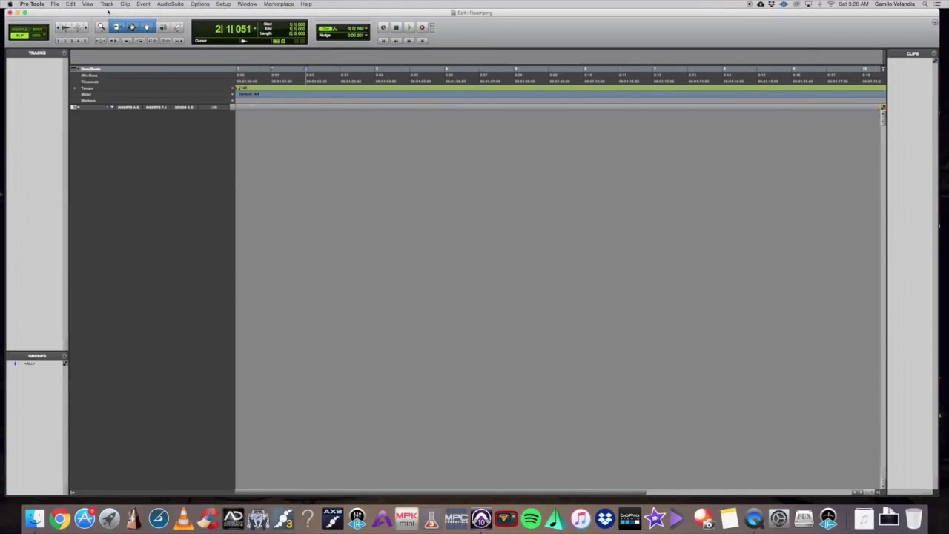
Step: Create one mono audio track plus two stereo audio tracks (Audio 1–3)
{"action": "left_click", "coordinate": [108, 5]}
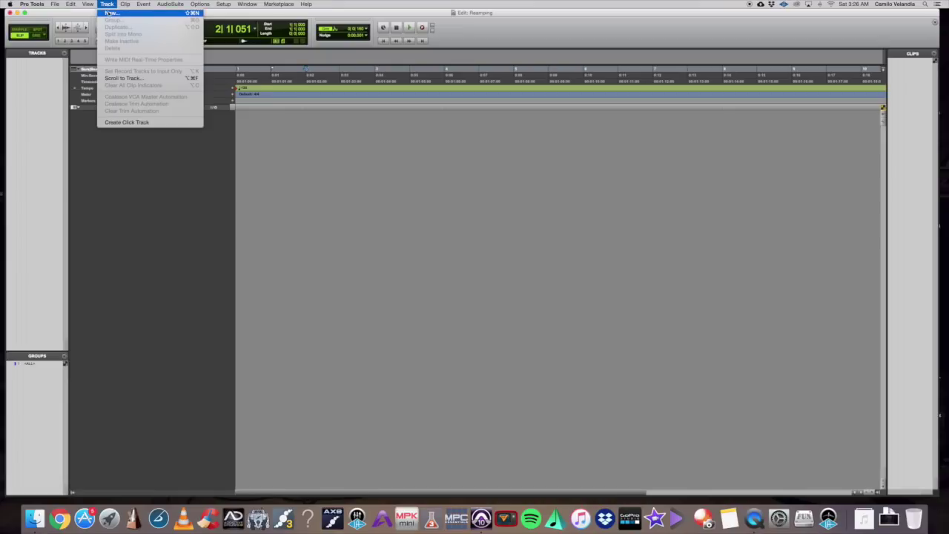
{"action": "left_click", "coordinate": [111, 13]}
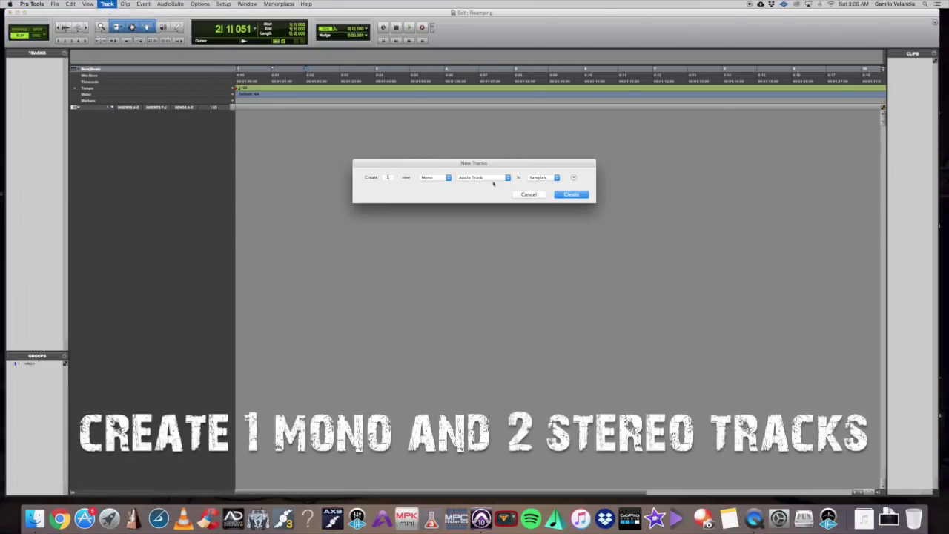
{"action": "left_click", "coordinate": [573, 178]}
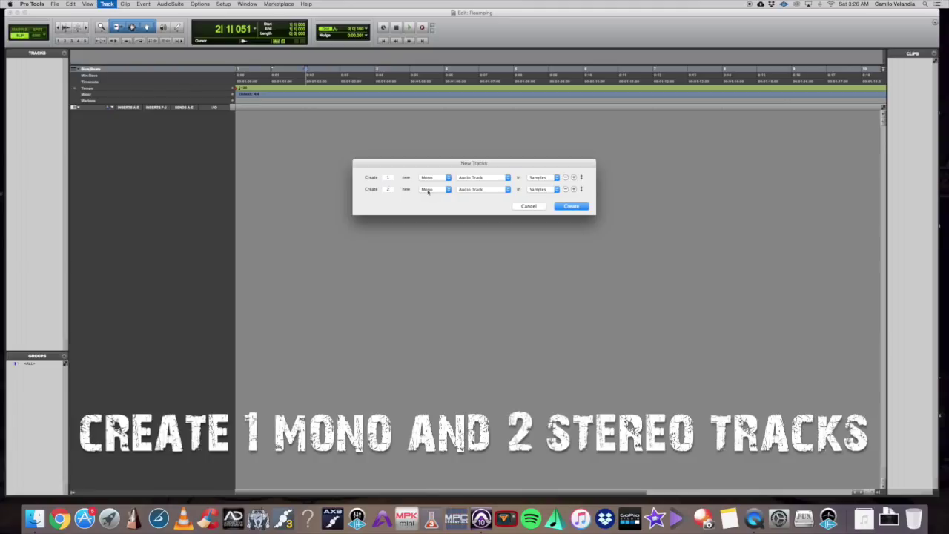
{"action": "left_click", "coordinate": [442, 189]}
{"action": "left_click", "coordinate": [432, 195]}
{"action": "left_click", "coordinate": [571, 206]}
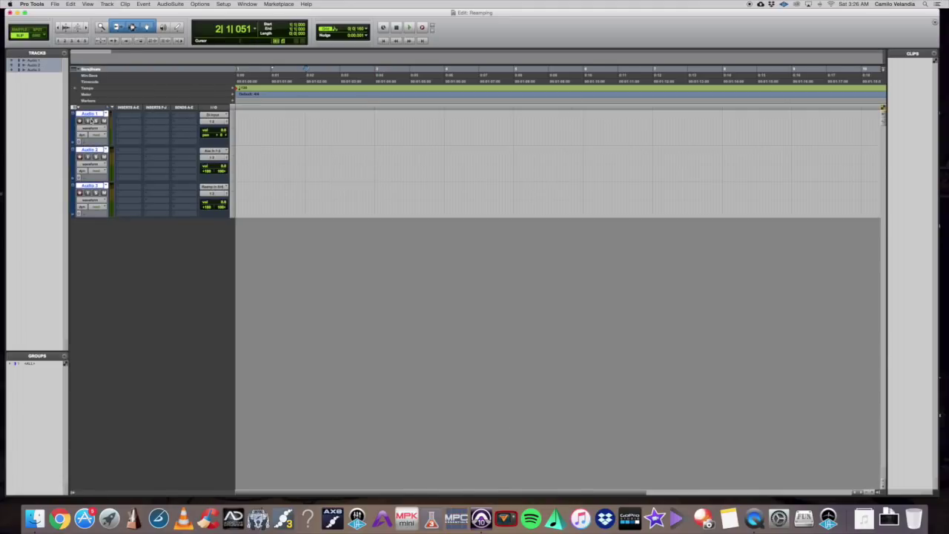
Step: Rename Audio 1, Audio 2 and Audio 3 to DI, Reference Track and Reamp Track
{"action": "double_click", "coordinate": [90, 113]}
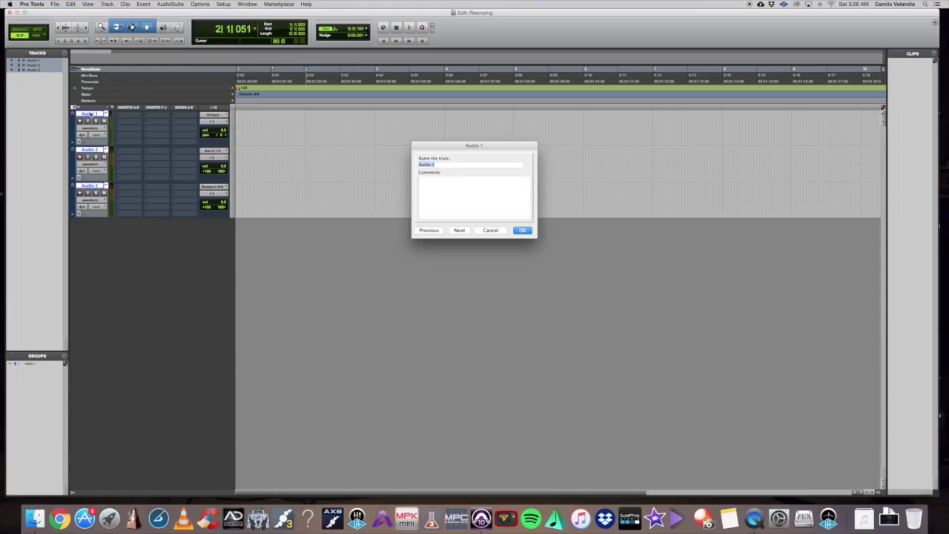
{"action": "type", "text": "DI"}
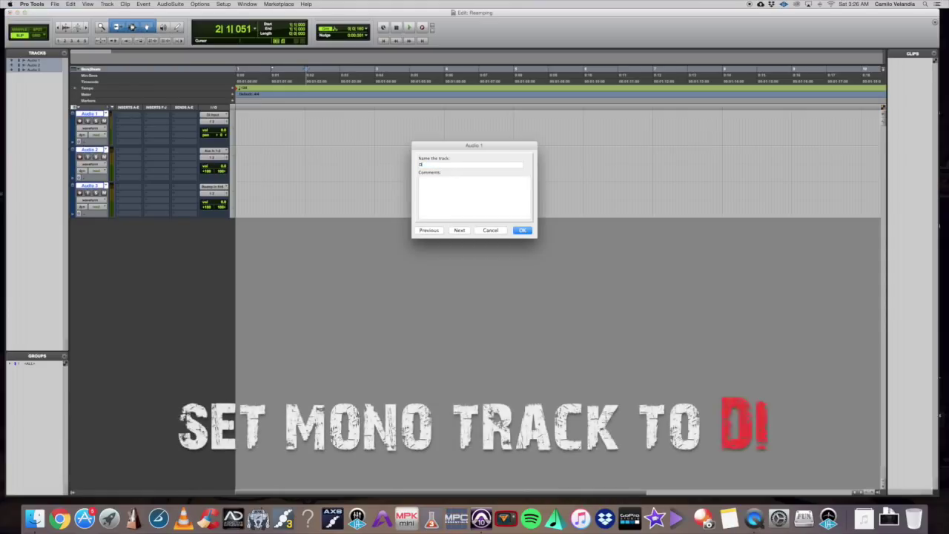
{"action": "key", "text": "Return"}
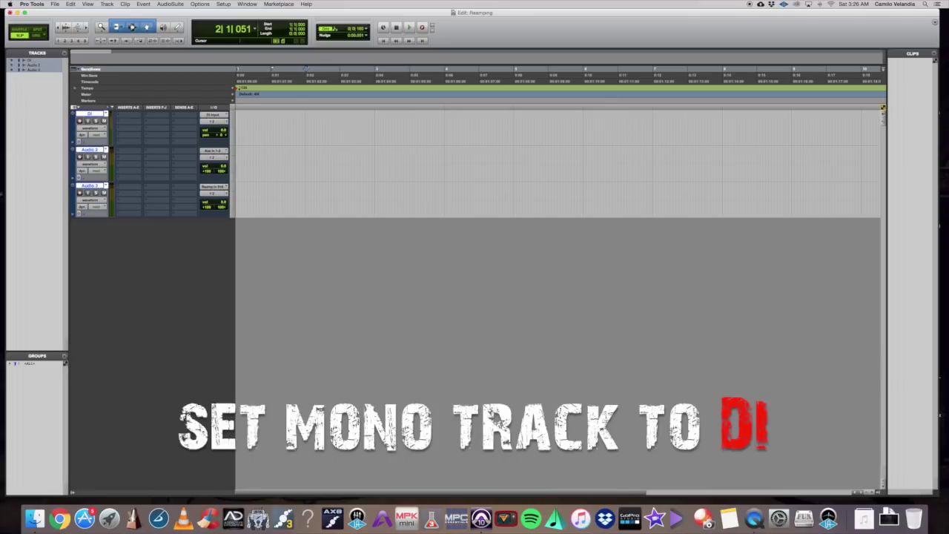
{"action": "double_click", "coordinate": [89, 149]}
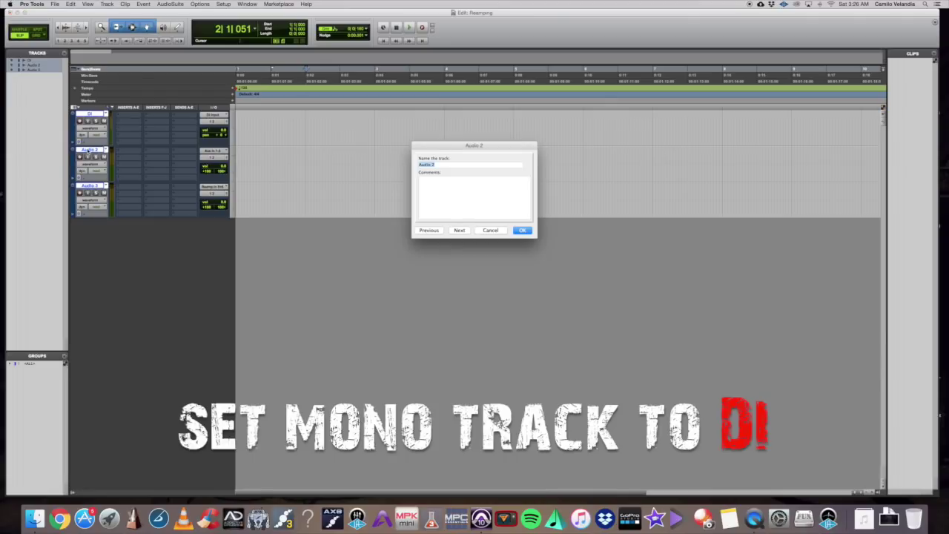
{"action": "type", "text": "Refer"}
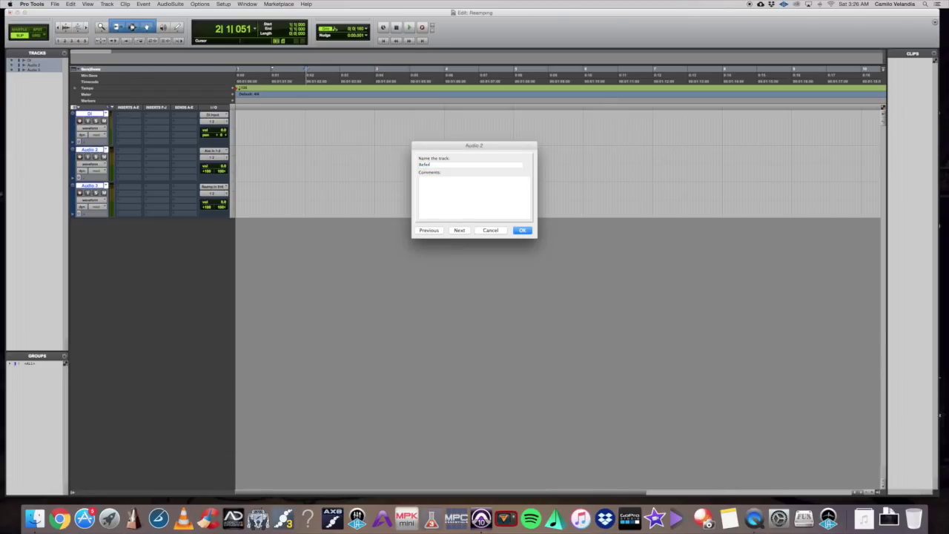
{"action": "type", "text": "ence Track"}
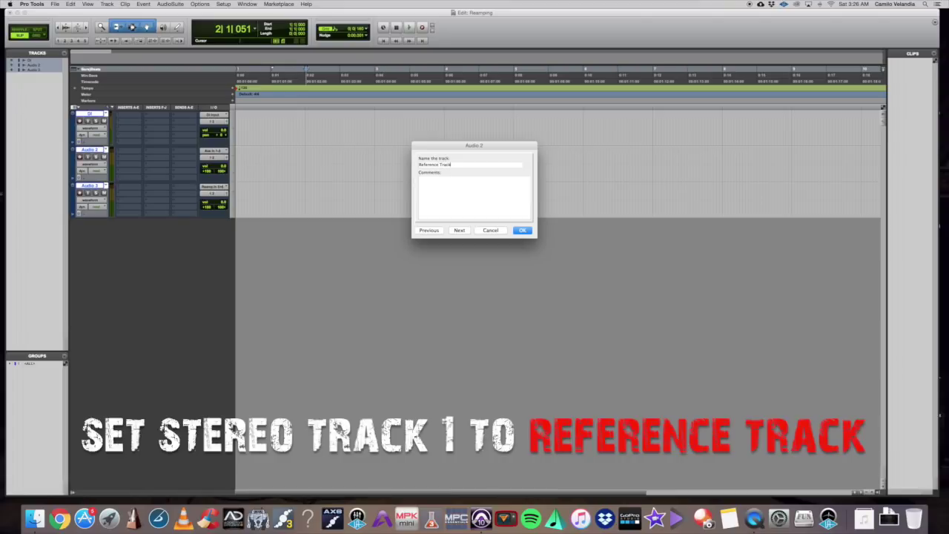
{"action": "key", "text": "Return"}
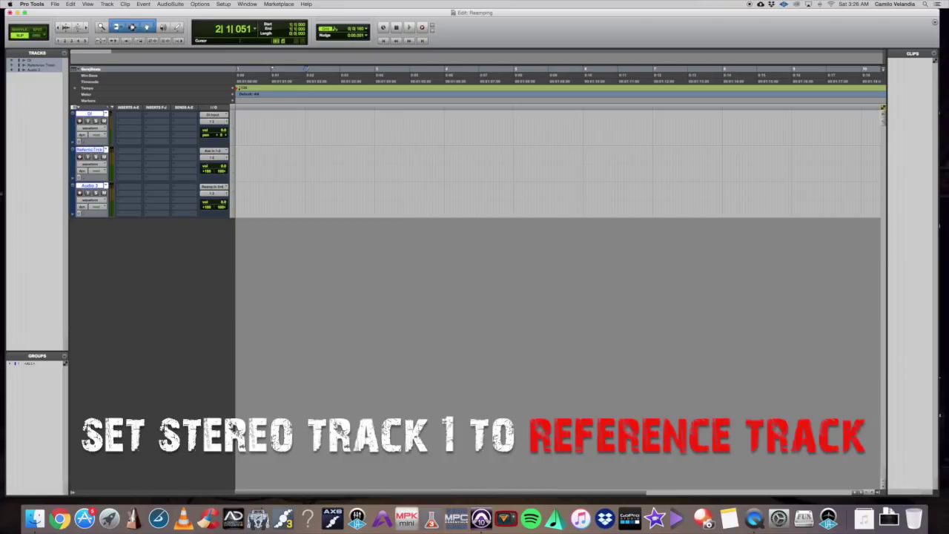
{"action": "double_click", "coordinate": [91, 185]}
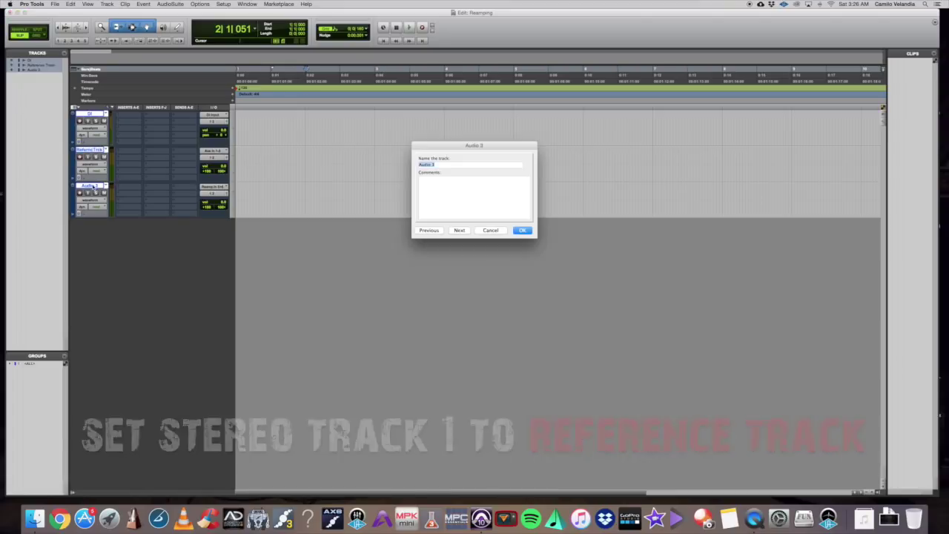
{"action": "type", "text": "Re"}
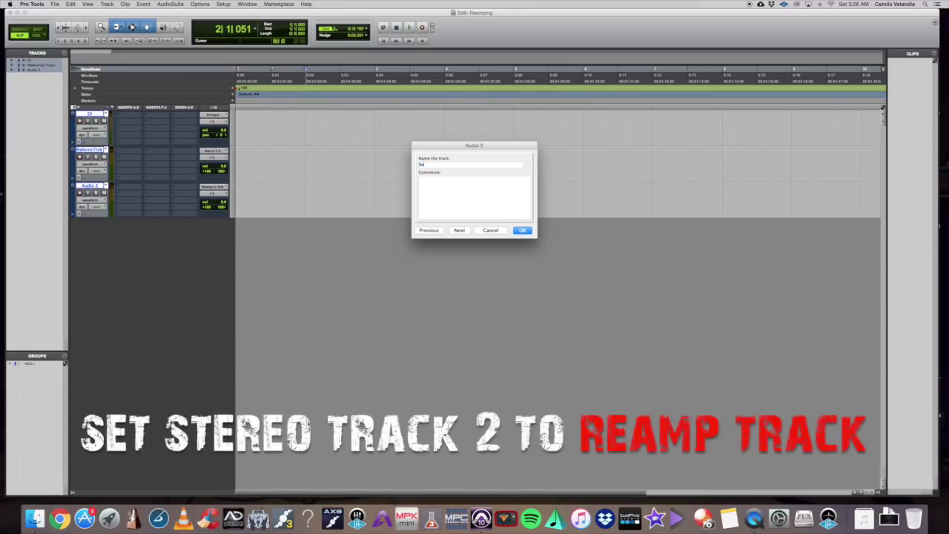
{"action": "type", "text": "amp Track"}
{"action": "key", "text": "Return"}
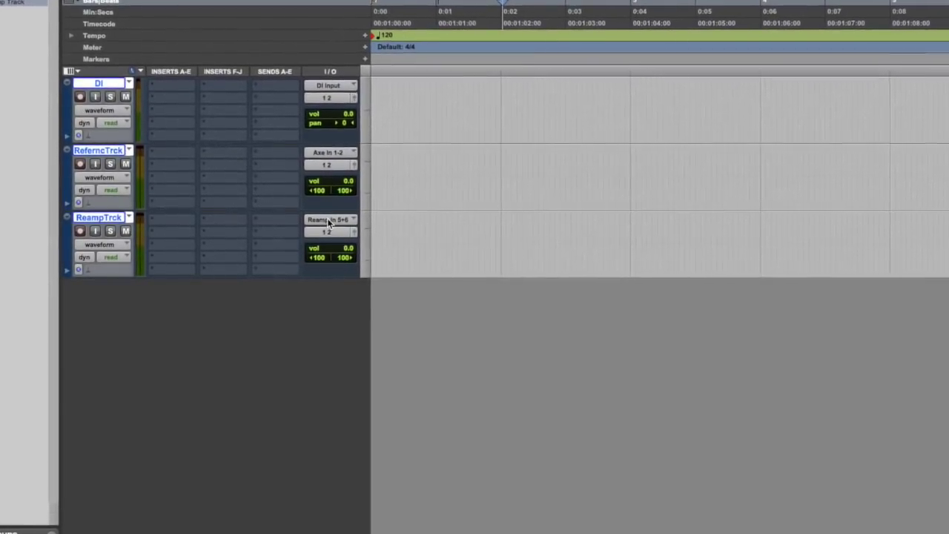
Step: Set the Reamp Track's input to Axe In 1-2 (Stereo)
{"action": "left_click", "coordinate": [322, 223]}
{"action": "mouse_move", "coordinate": [366, 220]}
{"action": "left_click", "coordinate": [418, 219]}
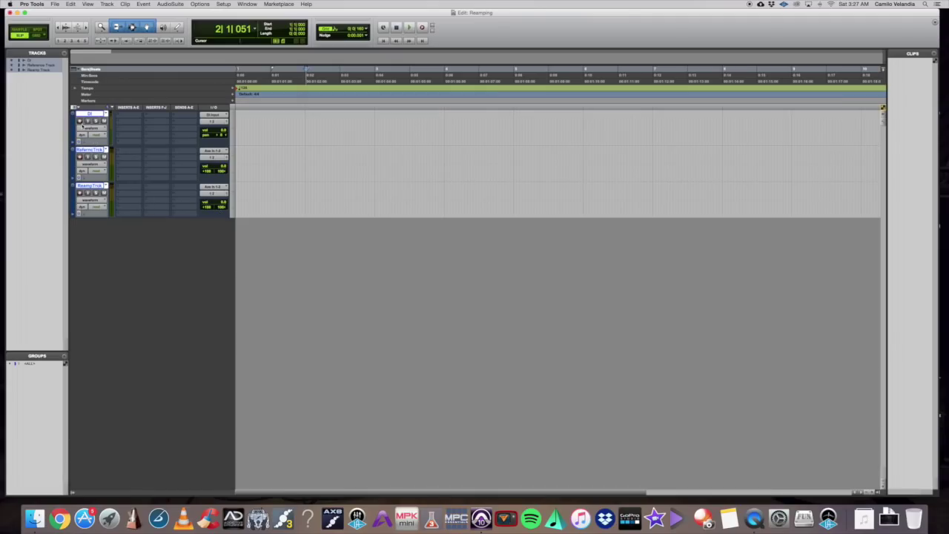
Step: Record-arm the DI and Reference Track tracks, then mute Reference Track
{"action": "left_click", "coordinate": [80, 121]}
{"action": "left_click", "coordinate": [79, 158]}
{"action": "left_click", "coordinate": [103, 157]}
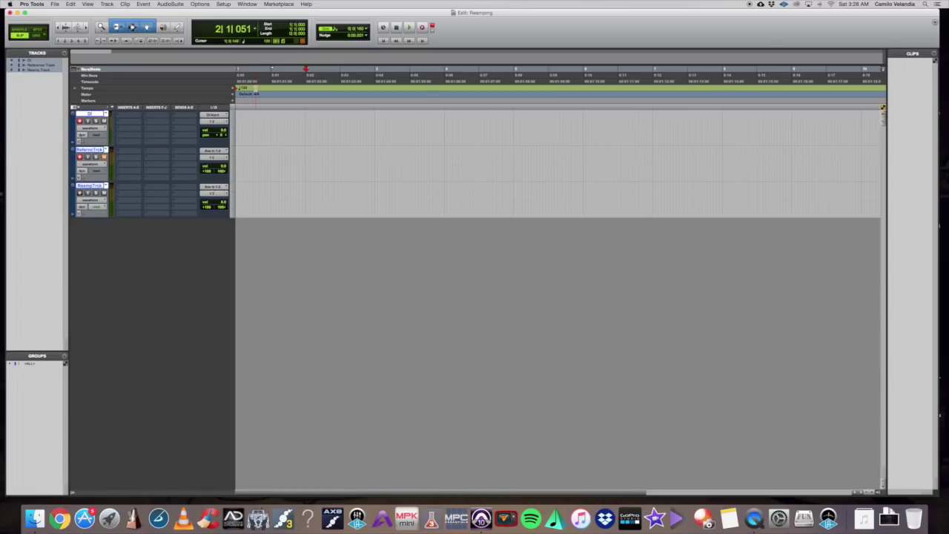
Step: Record a guitar take from the session start onto DI and Reference Track, then stop
{"action": "key", "text": "Return"}
{"action": "key", "text": "super+space"}
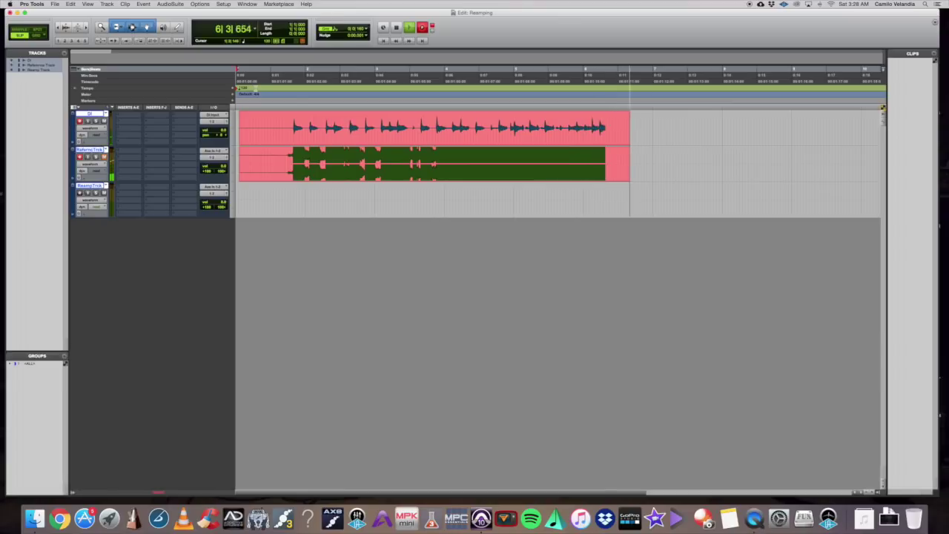
{"action": "key", "text": "space"}
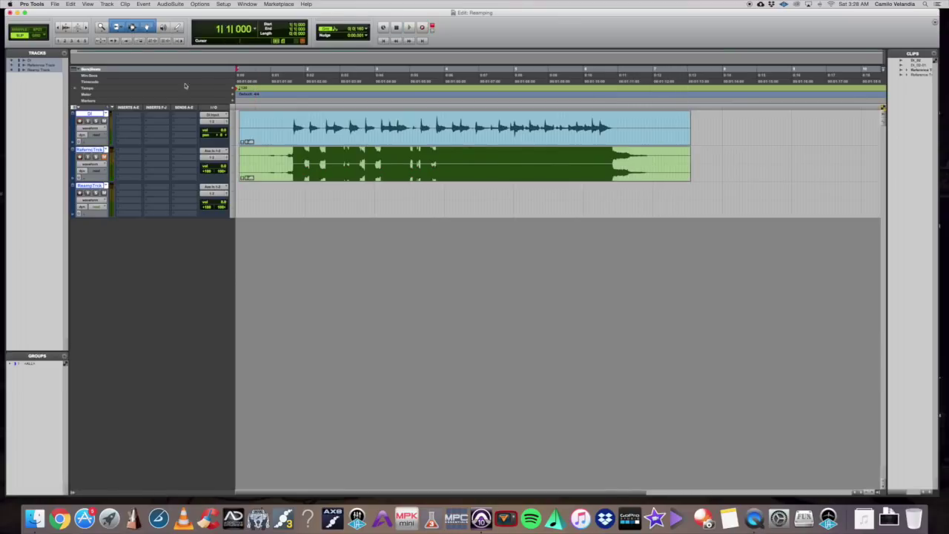
{"action": "left_click_drag", "start_coordinate": [289, 122], "coordinate": [662, 127]}
{"action": "left_click", "coordinate": [616, 119]}
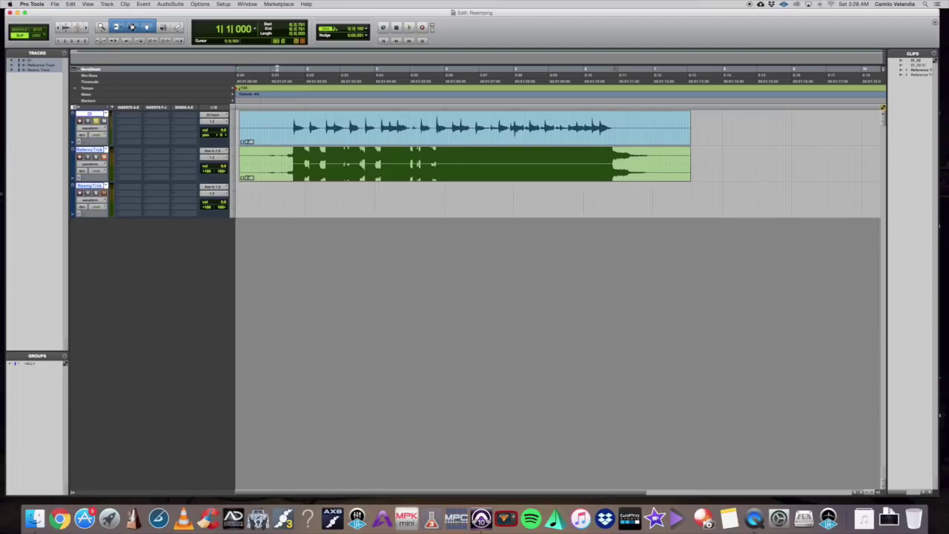
{"action": "left_click", "coordinate": [281, 75]}
{"action": "key", "text": "space"}
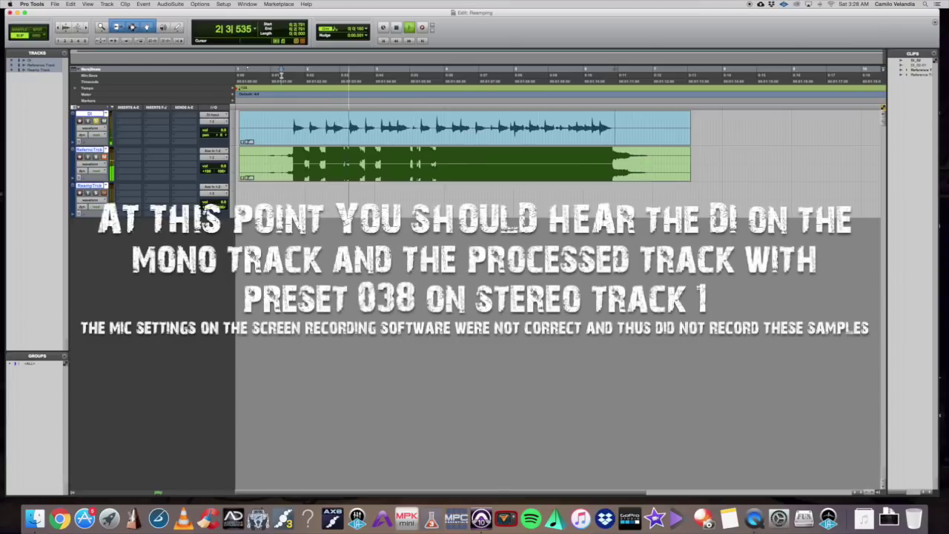
{"action": "key", "text": "space"}
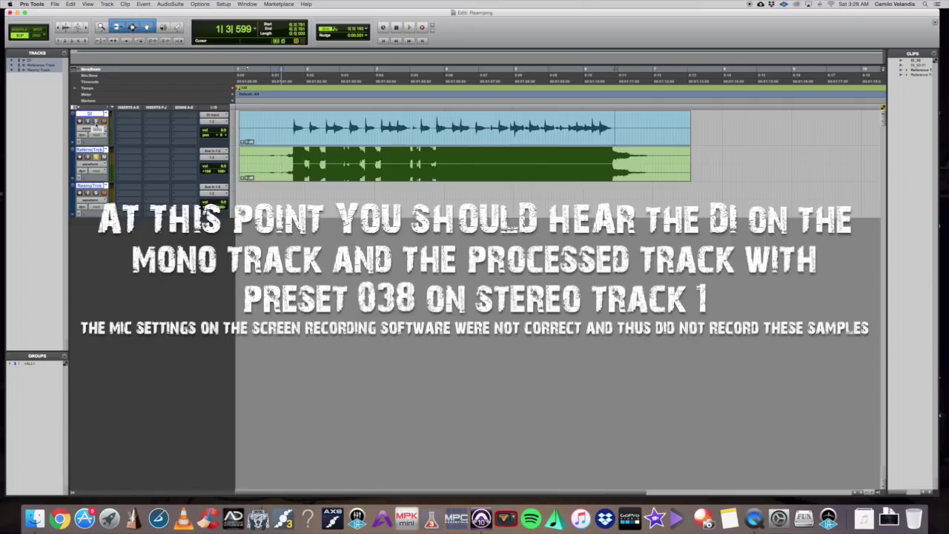
{"action": "key", "text": "space"}
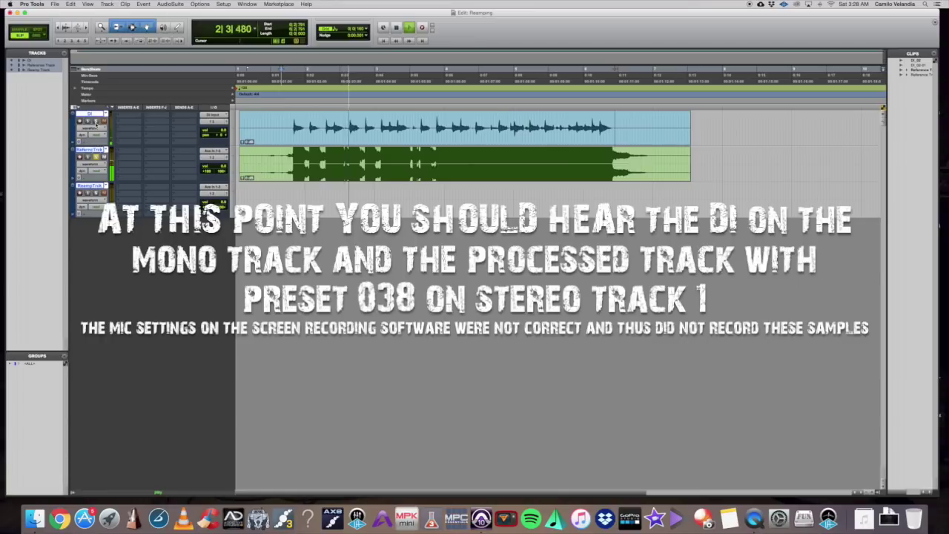
{"action": "key", "text": "space"}
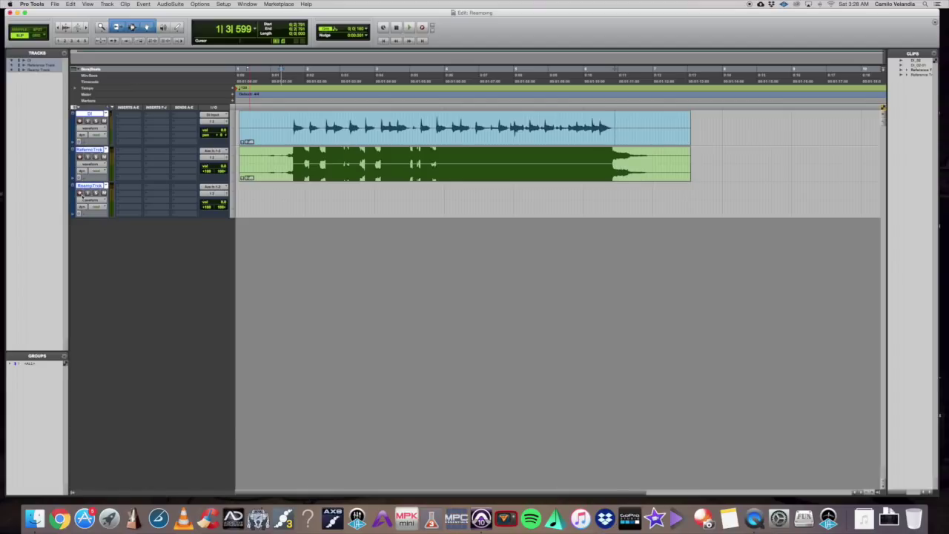
Step: Arm the Reamp Track and route the DI track's output to Reamp Out 5+6 (Stereo)
{"action": "left_click", "coordinate": [81, 193]}
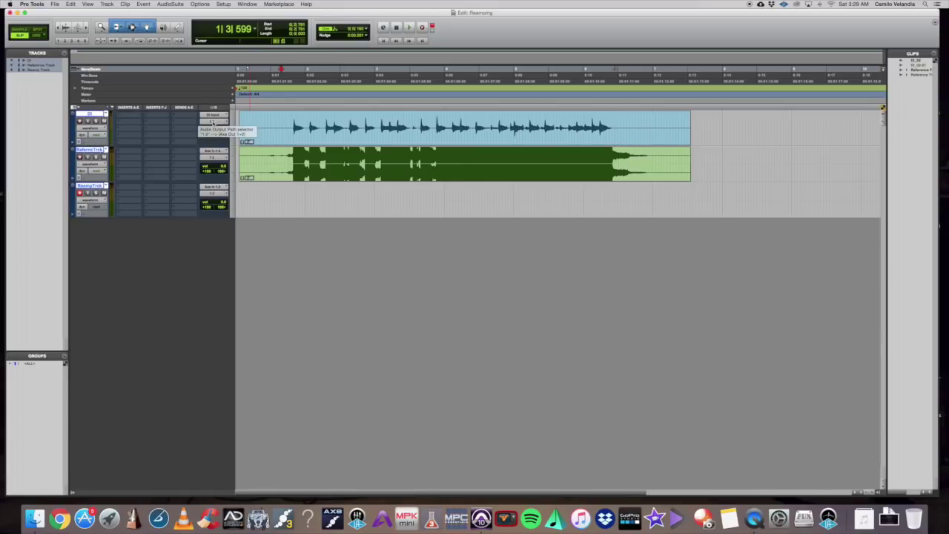
{"action": "left_click", "coordinate": [212, 124]}
{"action": "mouse_move", "coordinate": [227, 131]}
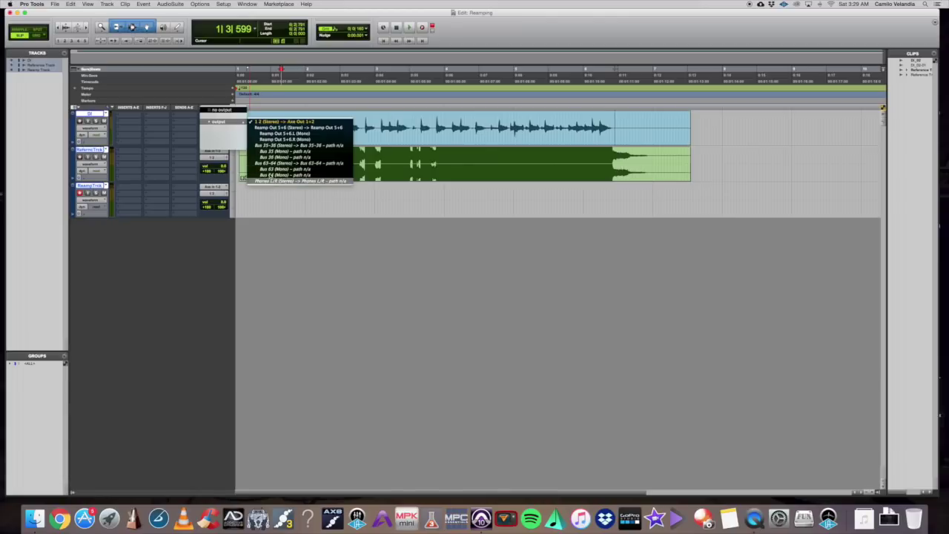
{"action": "left_click", "coordinate": [274, 129]}
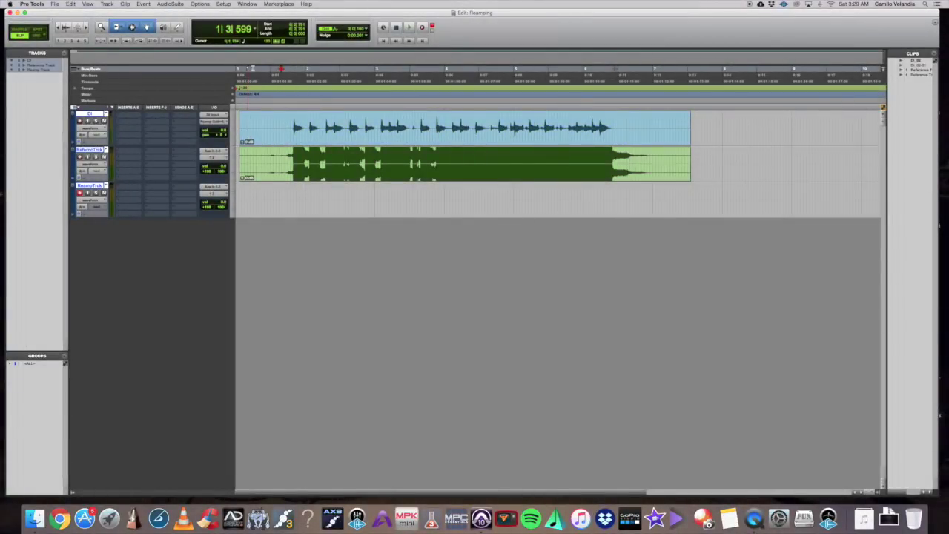
{"action": "left_click", "coordinate": [268, 70]}
{"action": "key", "text": "space"}
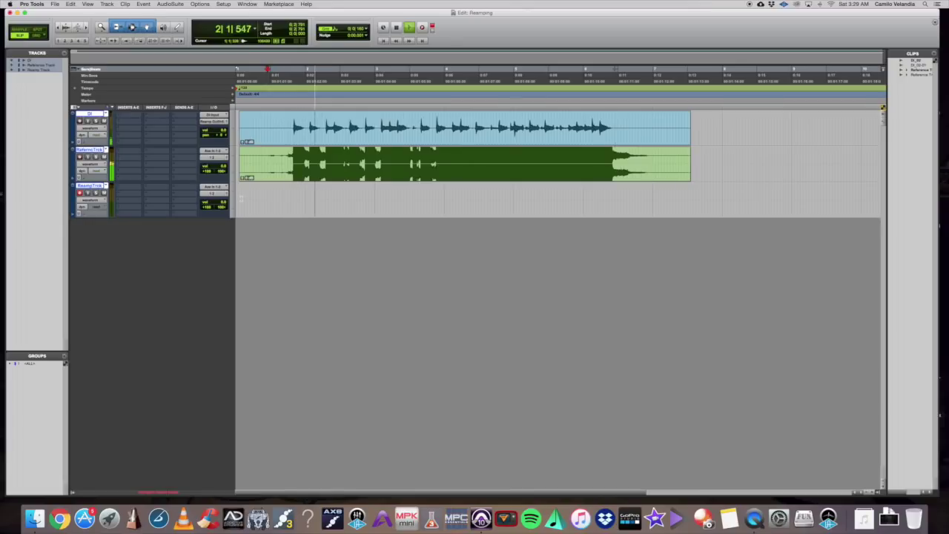
{"action": "key", "text": "space"}
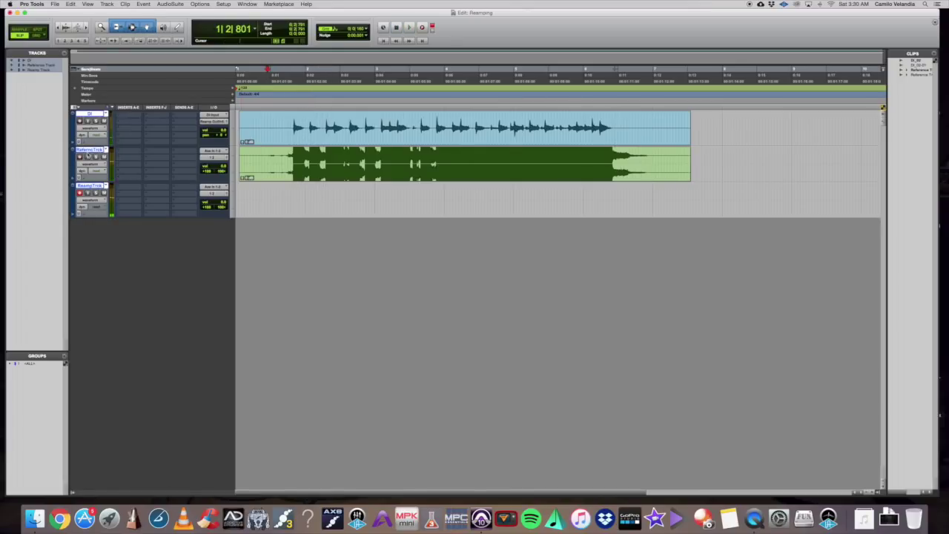
{"action": "key", "text": "space"}
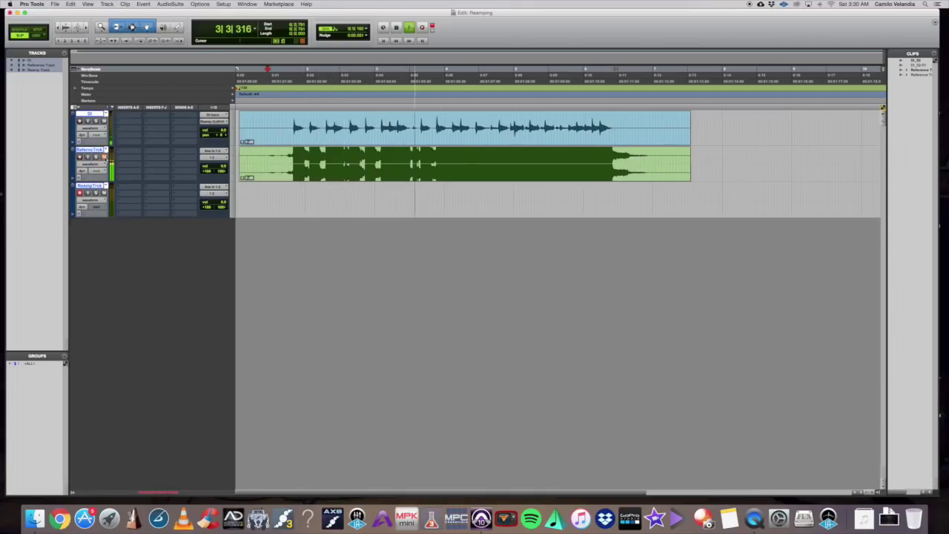
{"action": "key", "text": "space"}
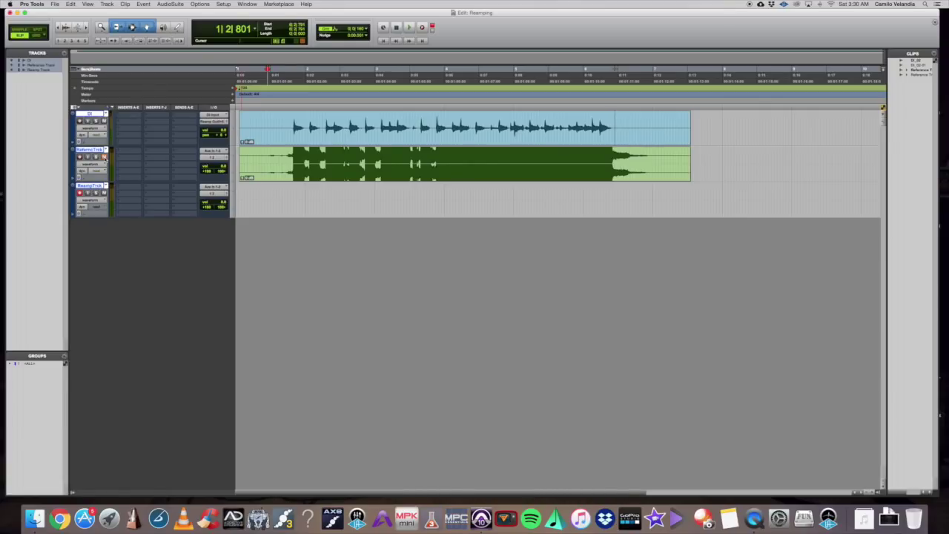
{"action": "key", "text": "space"}
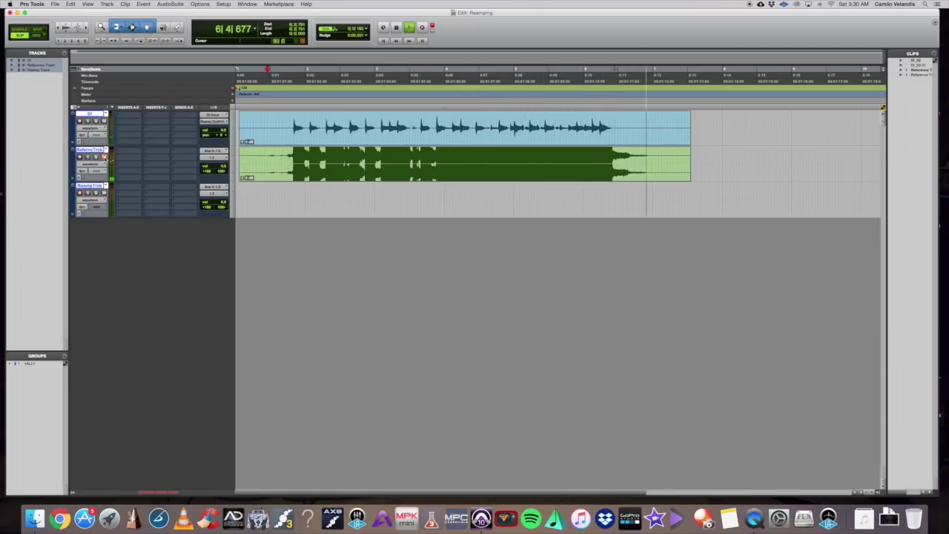
{"action": "key", "text": "space"}
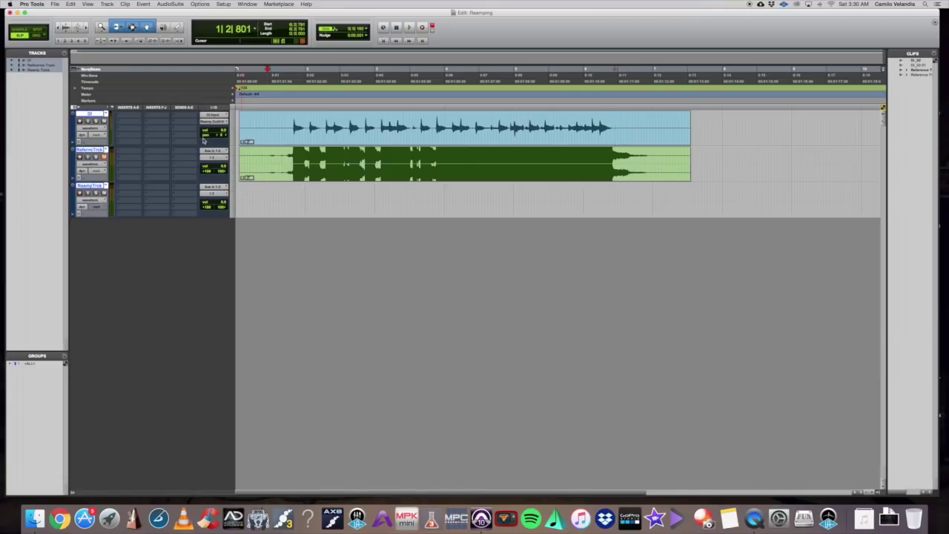
Step: Record a short test and a longer reamp take on the Reamp Track, then start another pass
{"action": "key", "text": "F12"}
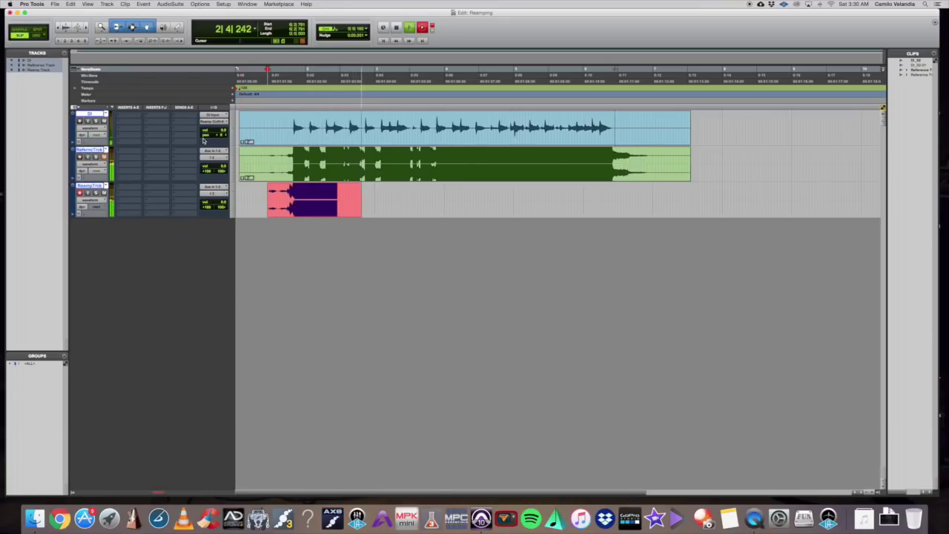
{"action": "key", "text": "space"}
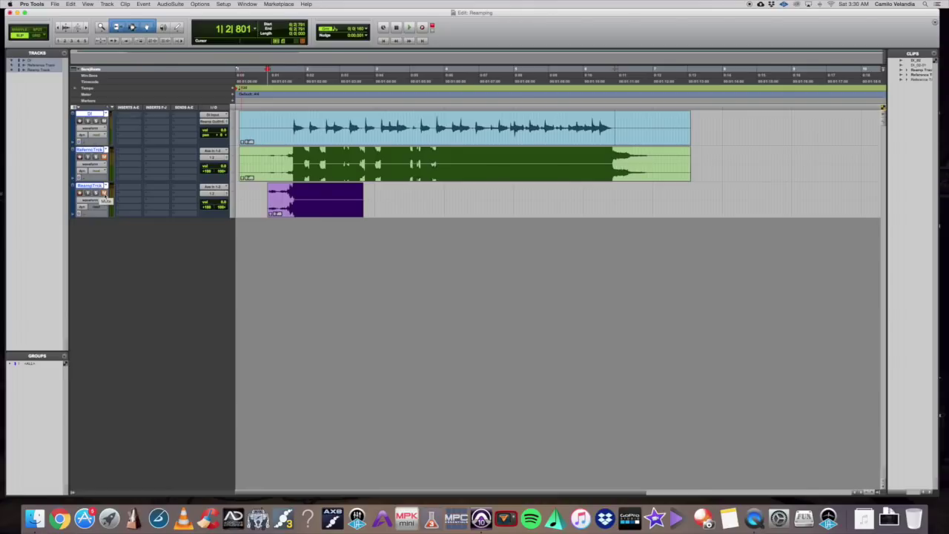
{"action": "key", "text": "space"}
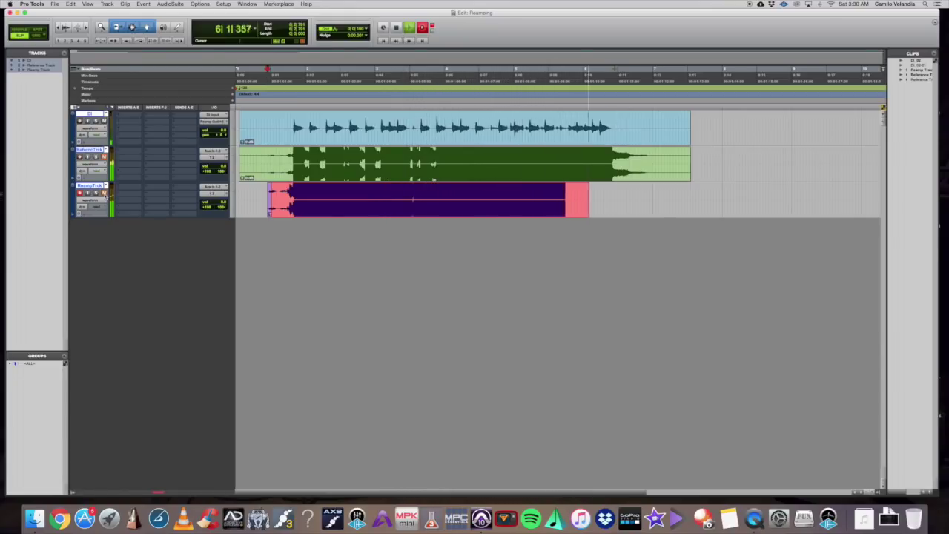
{"action": "key", "text": "space"}
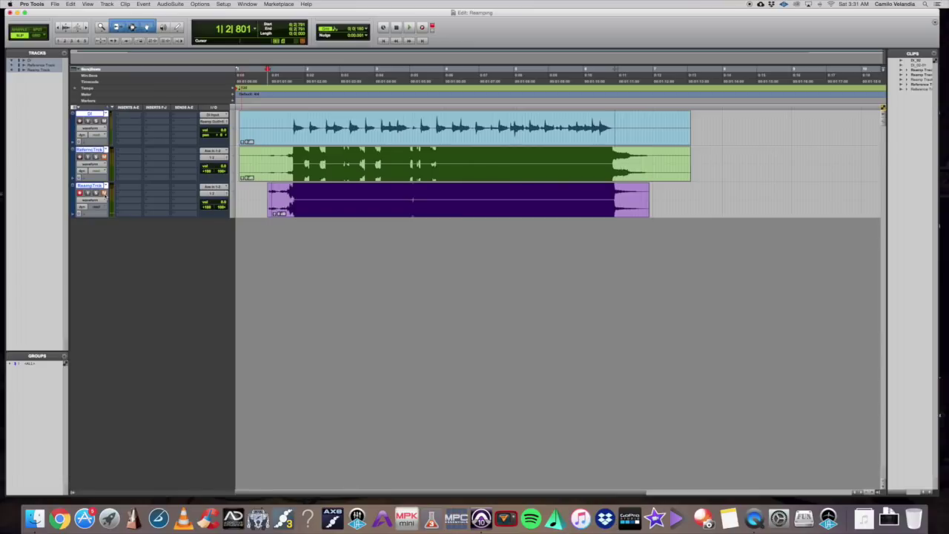
{"action": "key", "text": "super+space"}
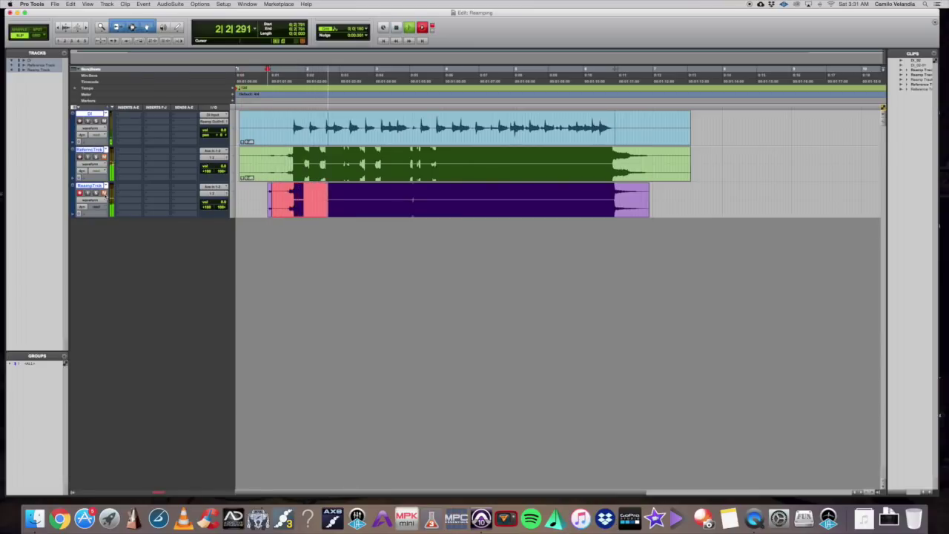
Step: Stop the running pass, then record and keep a final reamp take on the Reamp Track
{"action": "key", "text": "space"}
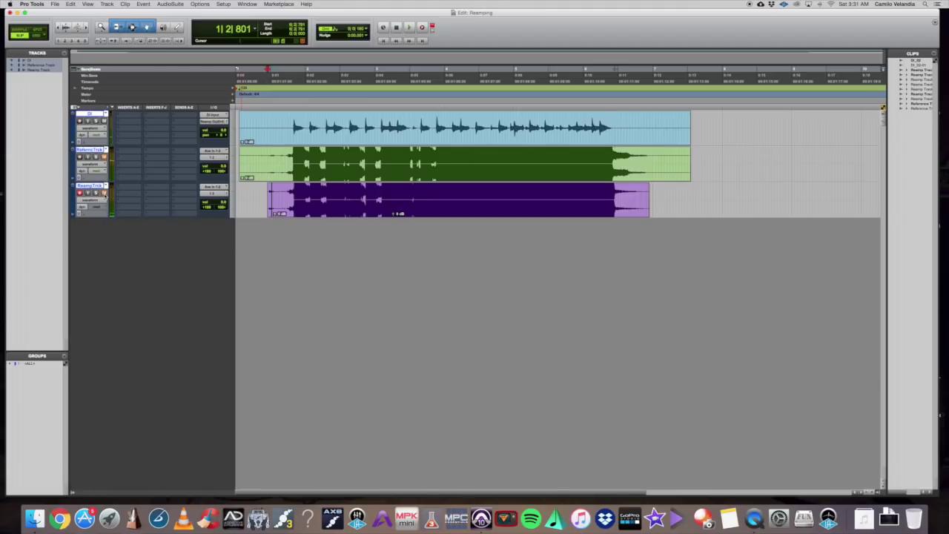
{"action": "key", "text": "super+space"}
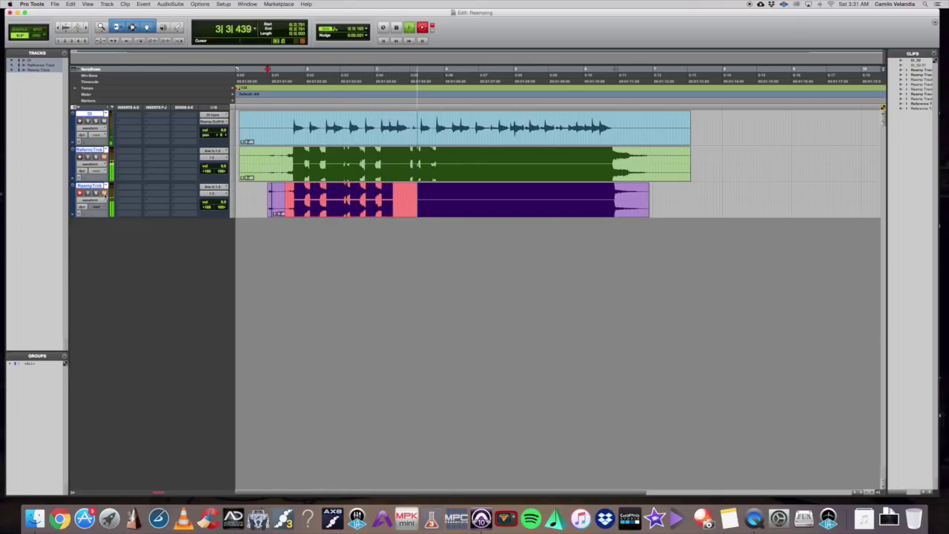
{"action": "key", "text": "space"}
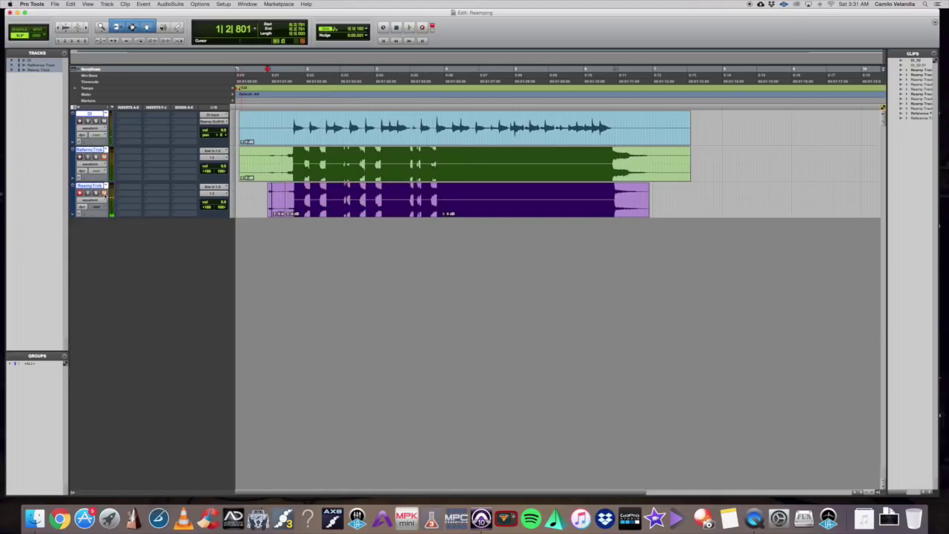